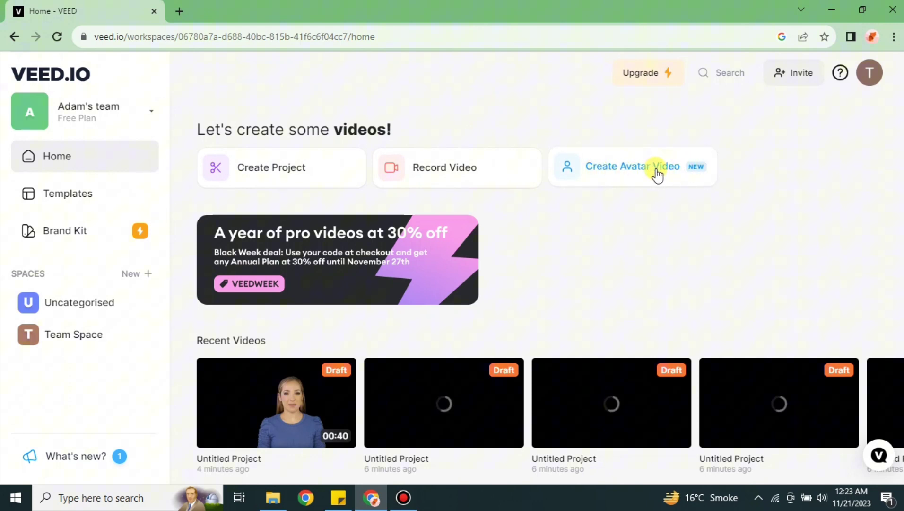
Step: Start a new project with Create Avatar Video on the VEED home page
click(634, 169)
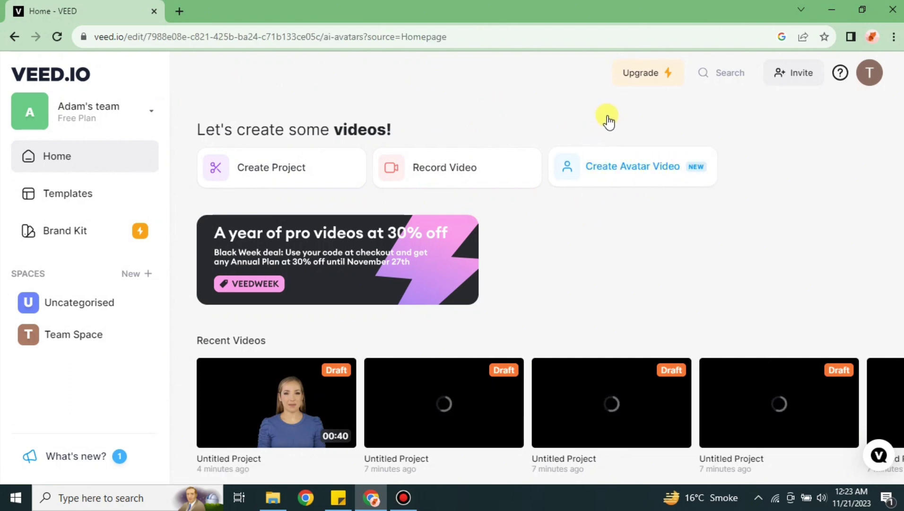
Step: Set the video background to solid green, hex #009933
click(659, 356)
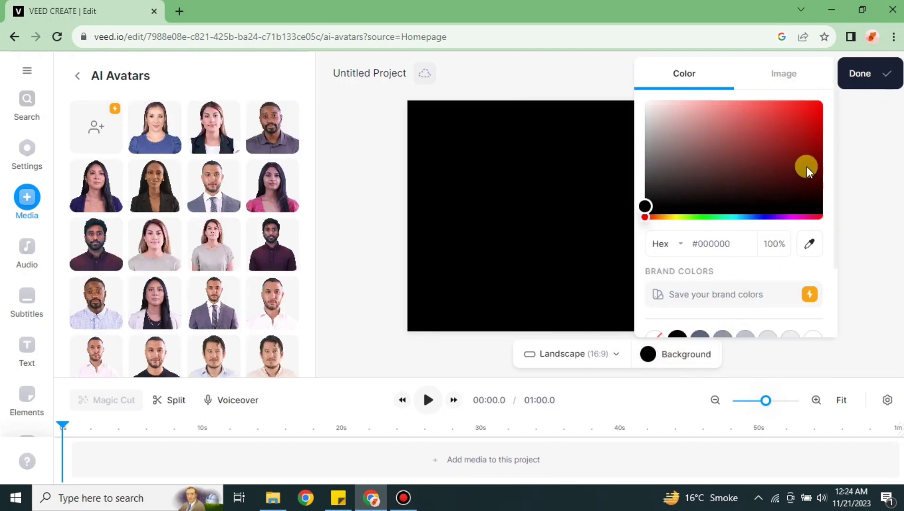
click(781, 79)
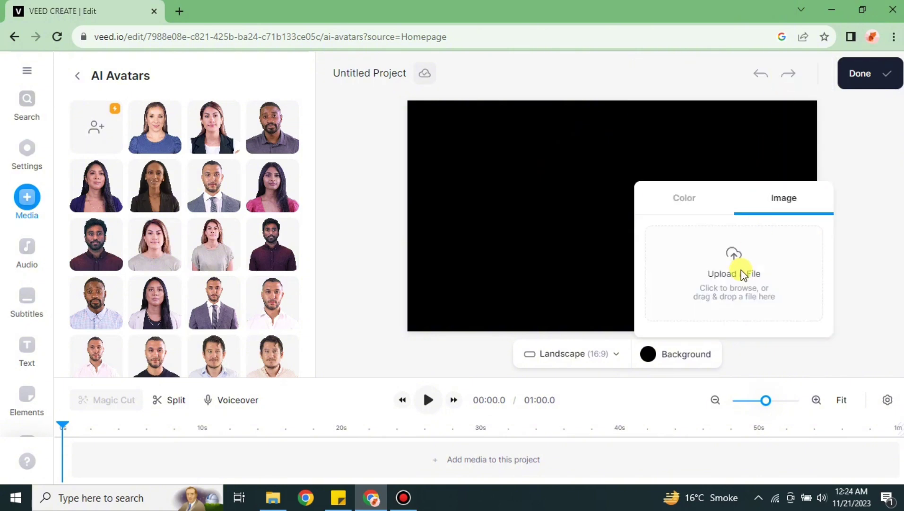
click(697, 199)
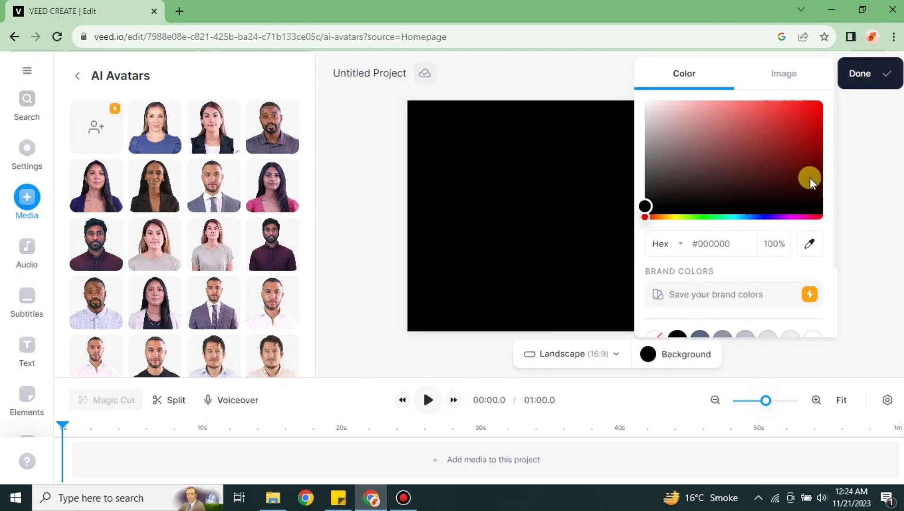
click(715, 215)
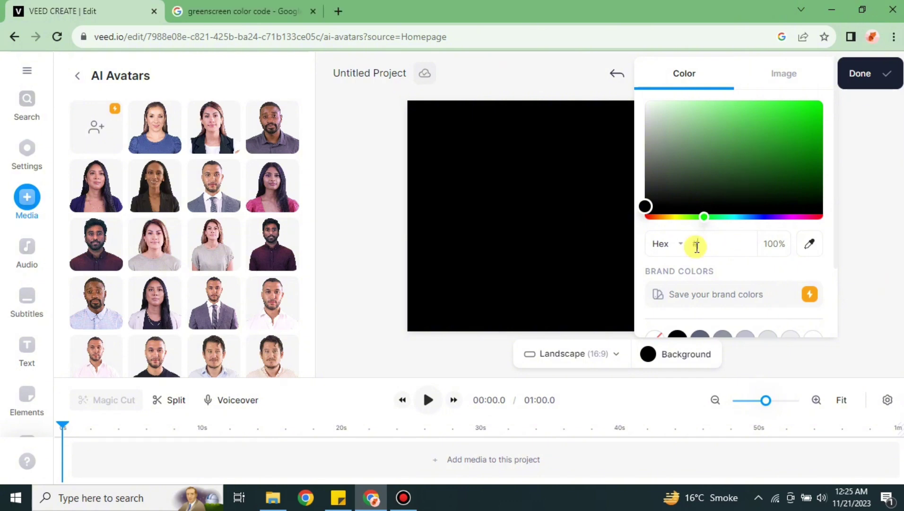
text(#009933)
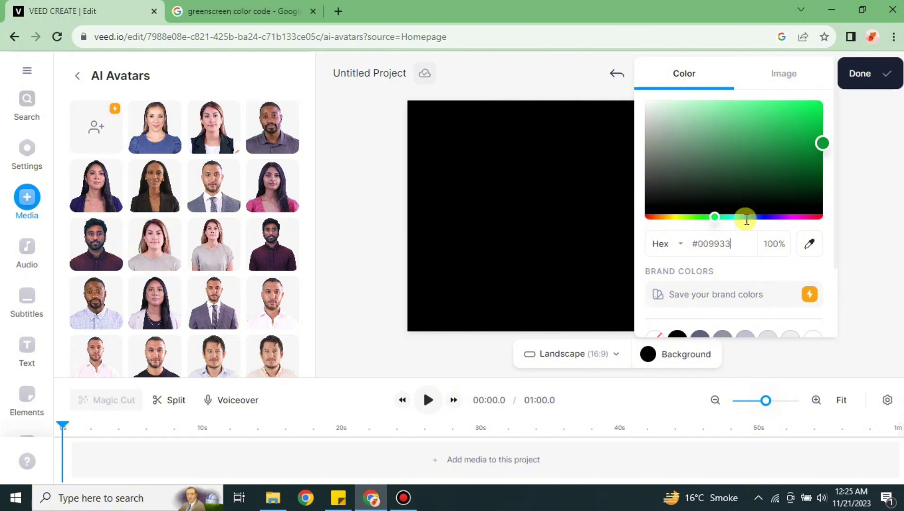
key(Return)
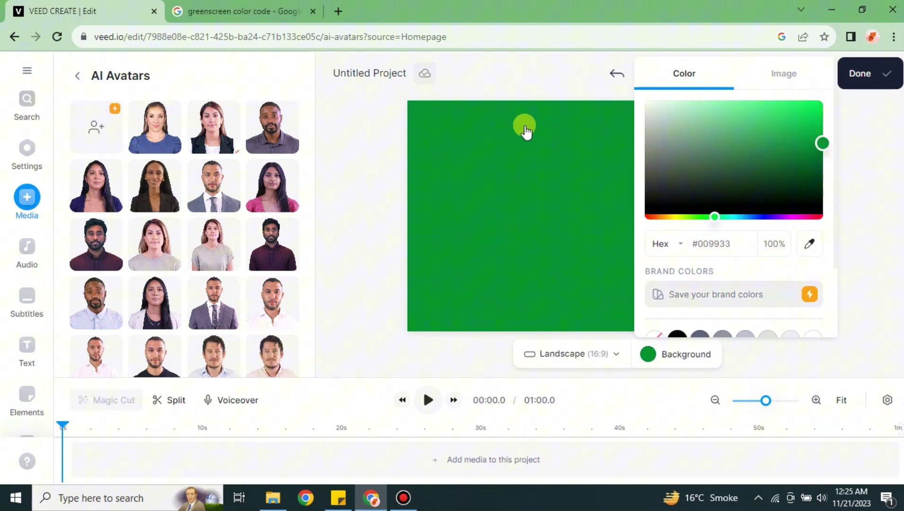
click(781, 76)
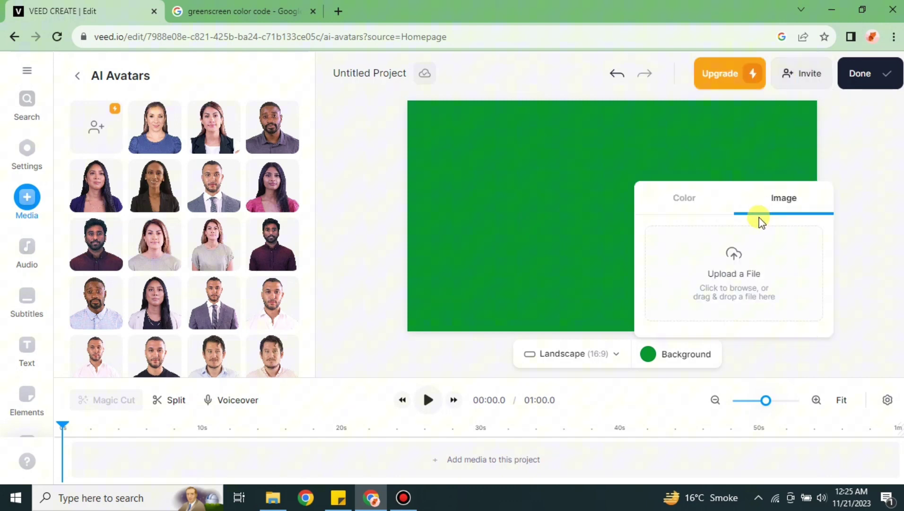
Step: Upload the pale-wall-and-wooden-floor JPG as the background and close the background panel
click(746, 278)
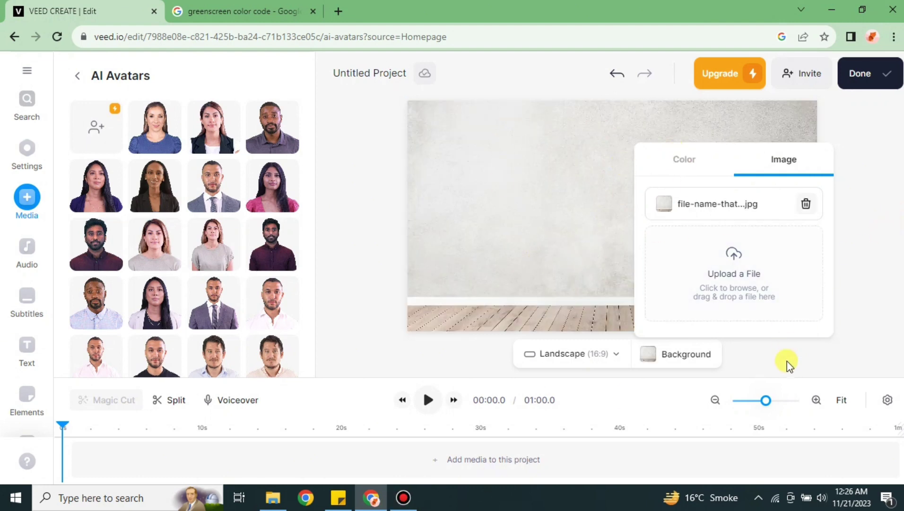
click(675, 354)
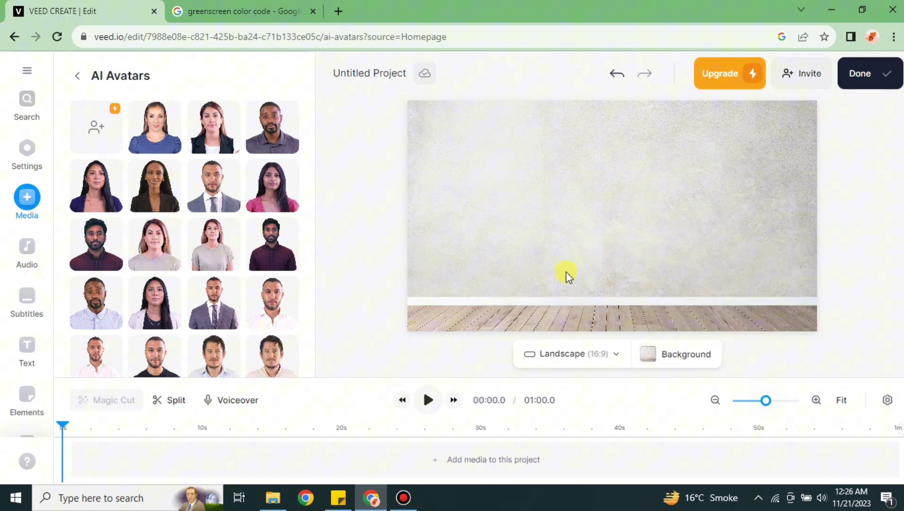
scroll(202, 194, down, 2)
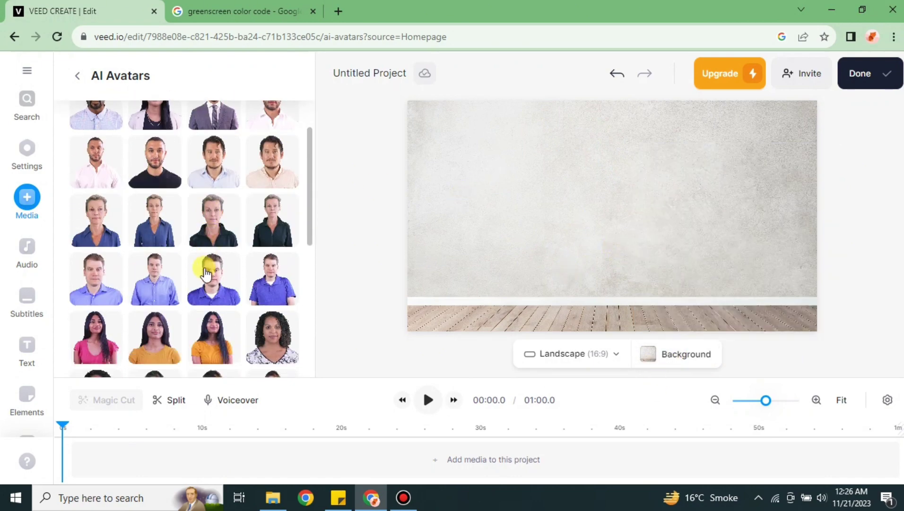
scroll(227, 268, up, 2)
scroll(227, 260, down, 3)
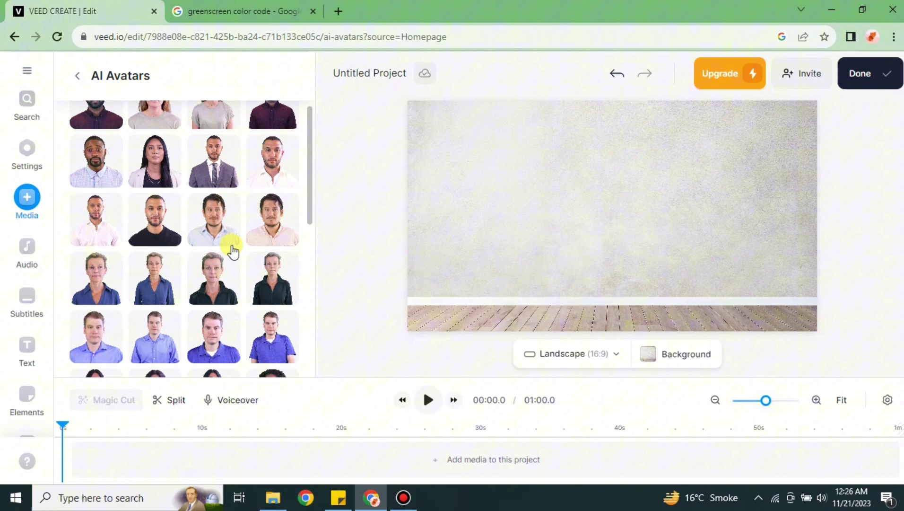
scroll(211, 283, down, 3)
scroll(212, 282, down, 3)
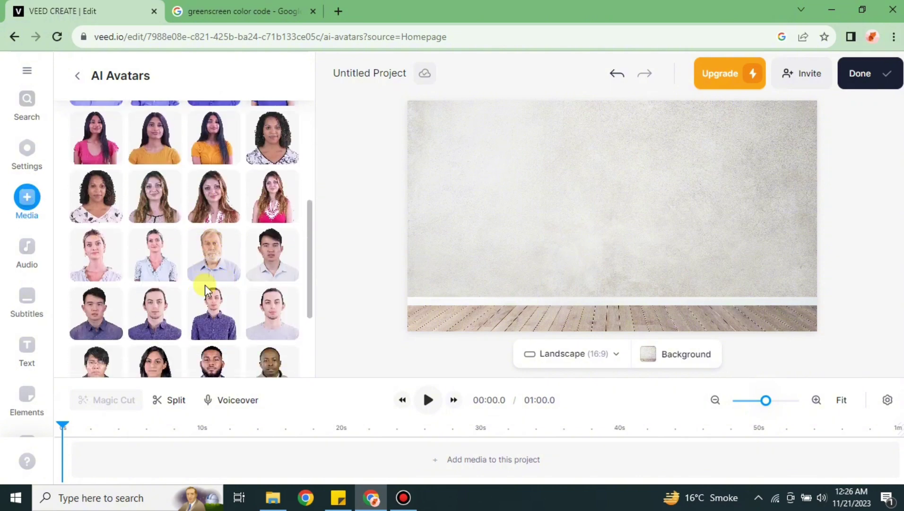
scroll(212, 269, down, 5)
scroll(216, 269, up, 5)
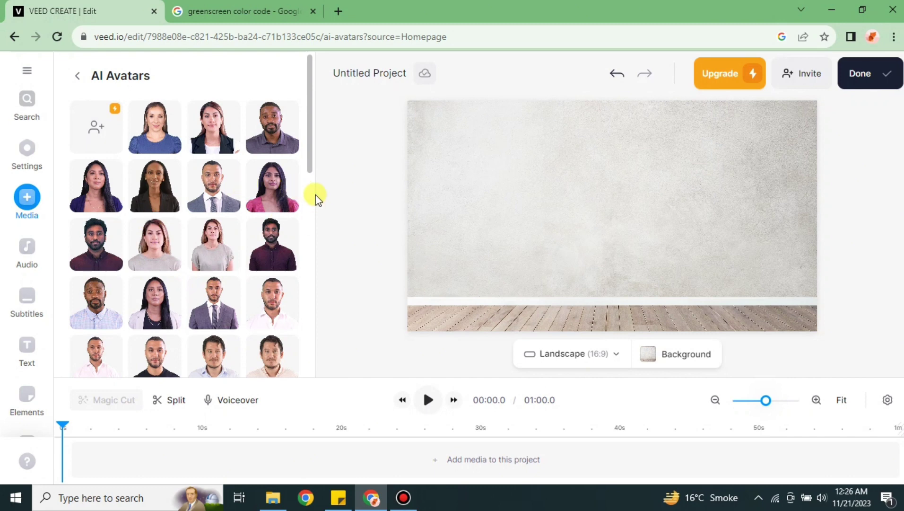
Step: Select the Shreya (formal) avatar and set her language to English (US)
click(272, 187)
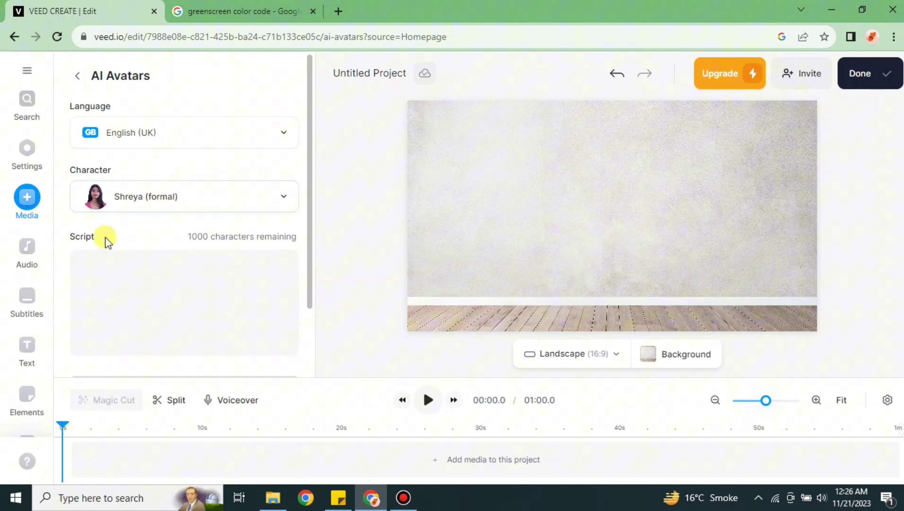
click(283, 132)
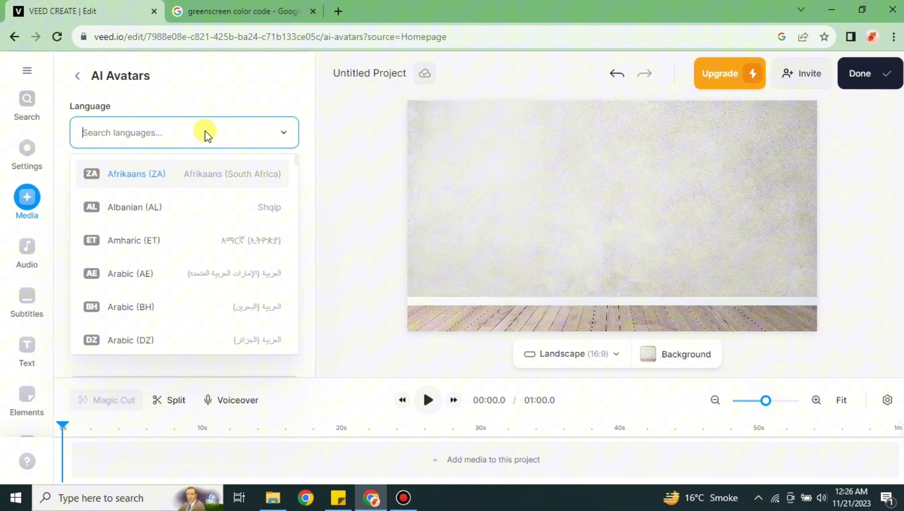
text(ame)
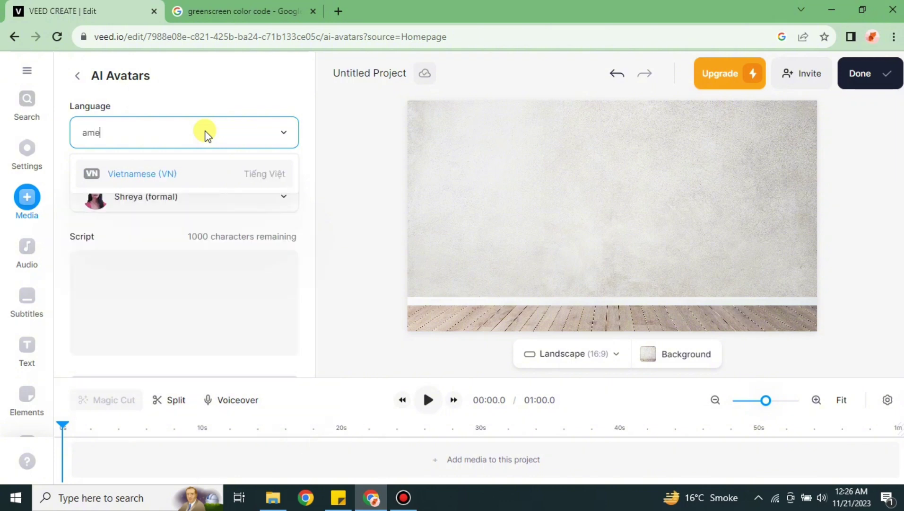
key(BackSpace)
key(BackSpace)
text(n)
key(BackSpace)
key(BackSpace)
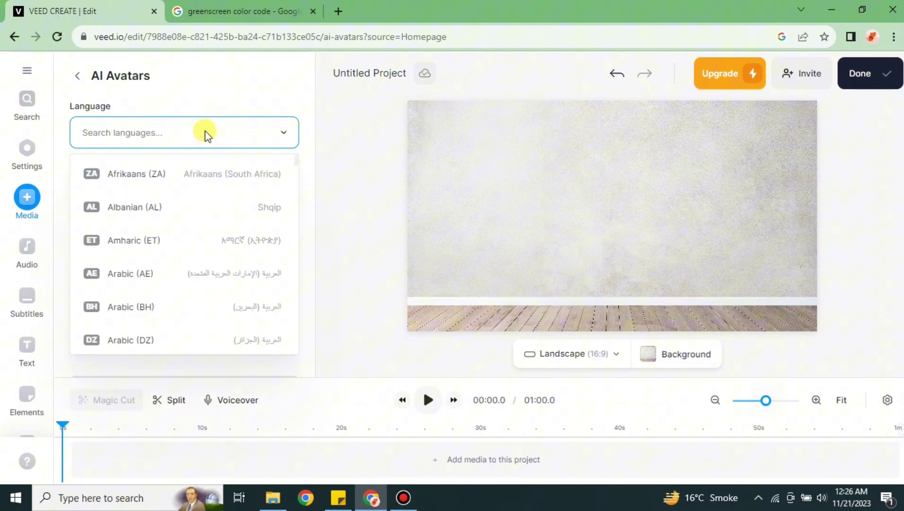
text(us)
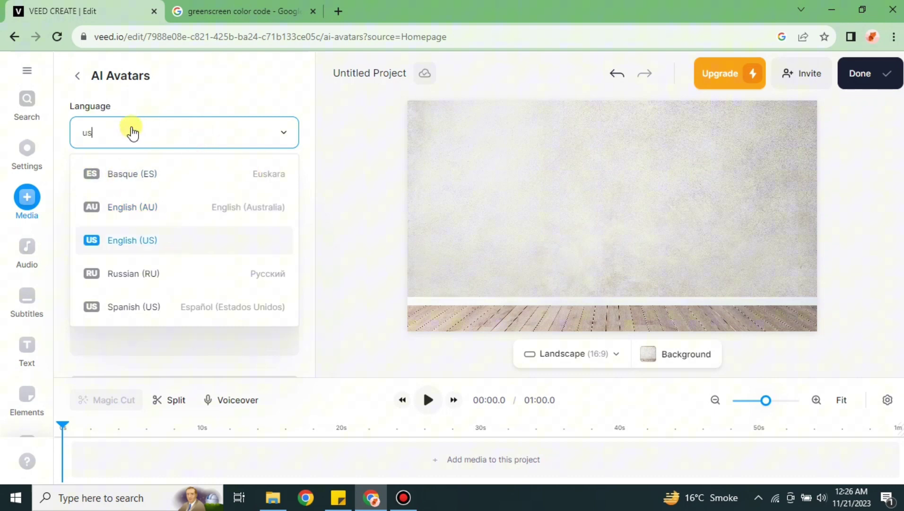
key(Return)
scroll(151, 251, down, 2)
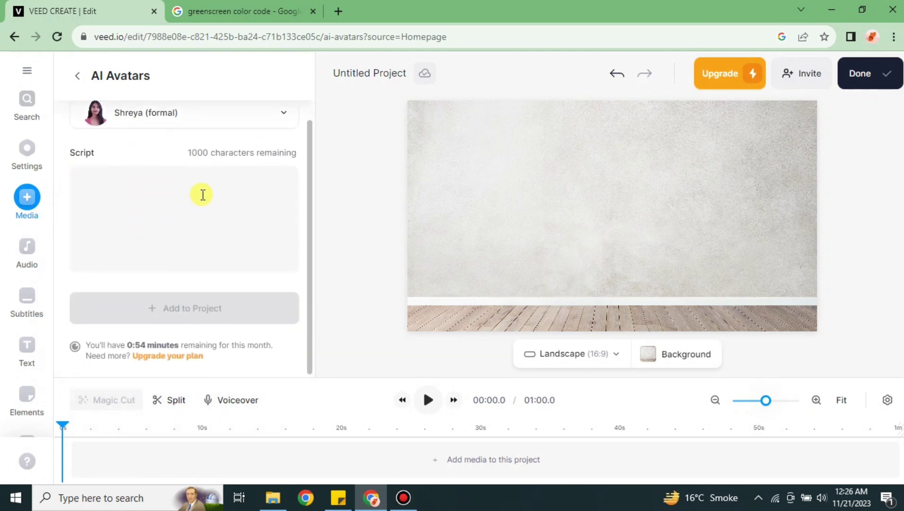
Step: Enter the script 'Hi! welcome to my YouTube channel, hope you find this video interesting', fixing the typos
click(203, 195)
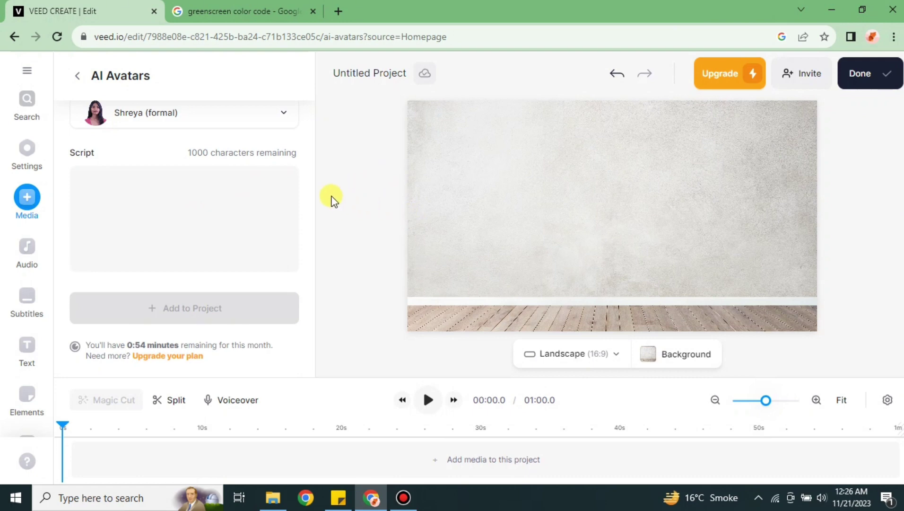
text(Ho)
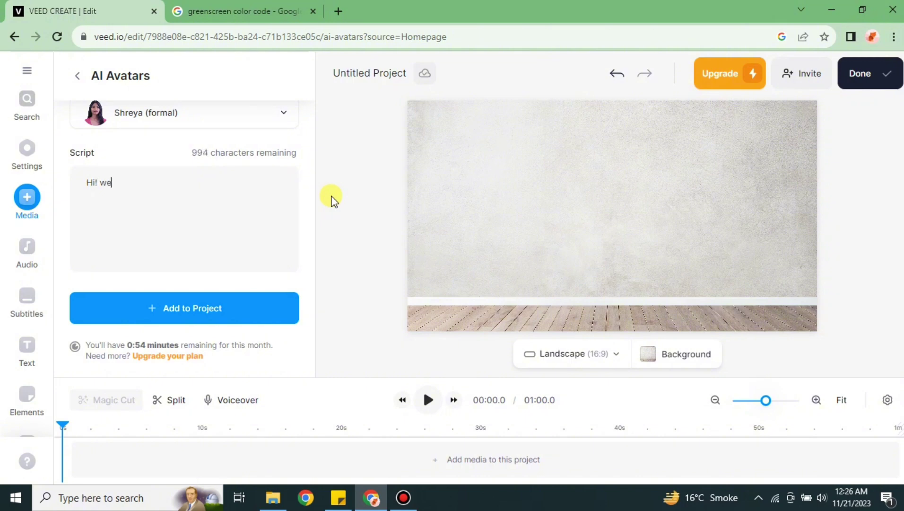
text(lcome )
text( channel, ho)
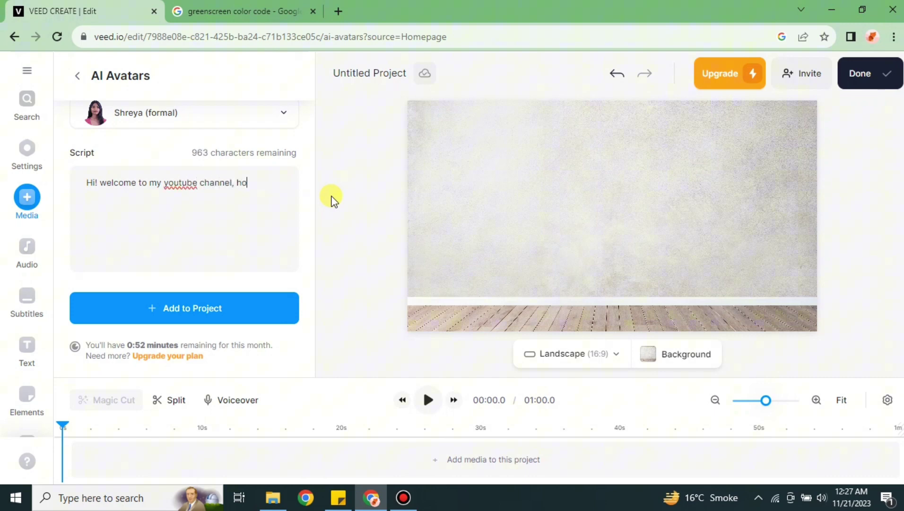
text(pe )
text(you finmd)
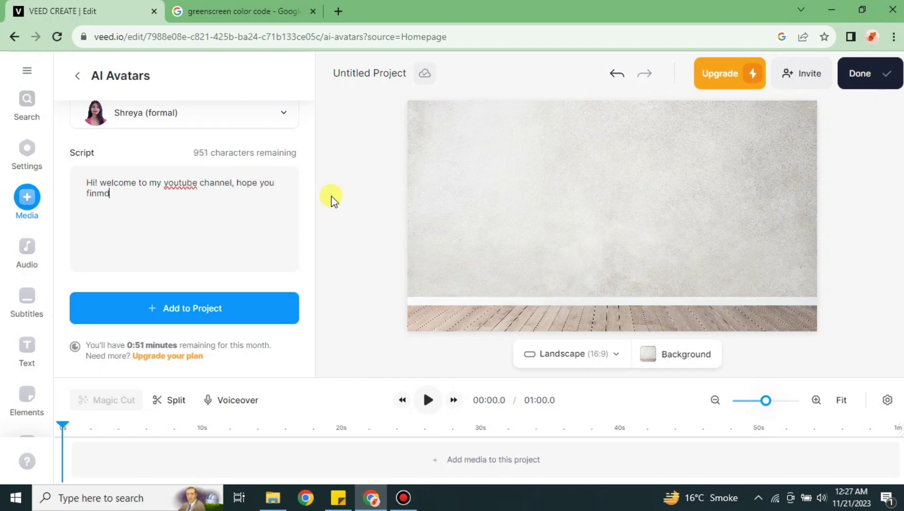
key(BackSpace)
key(BackSpace)
text(d this video interesting)
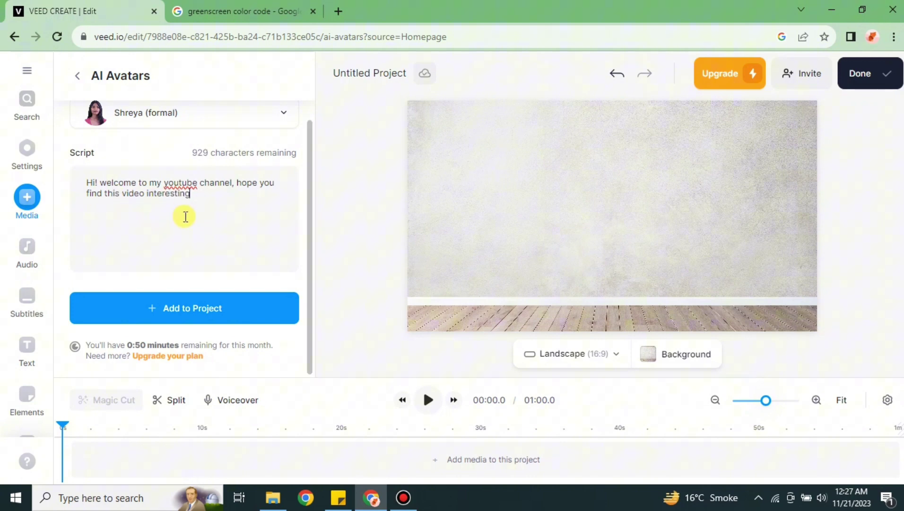
right_click(178, 183)
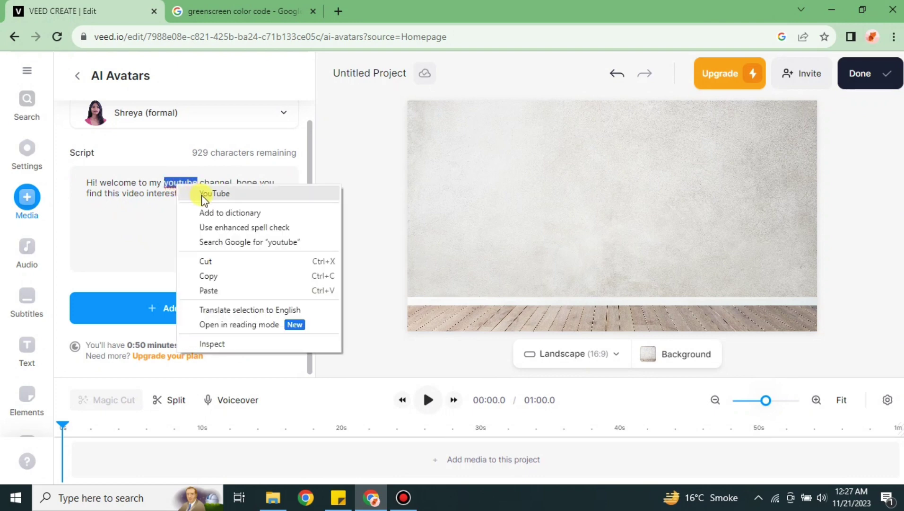
click(214, 193)
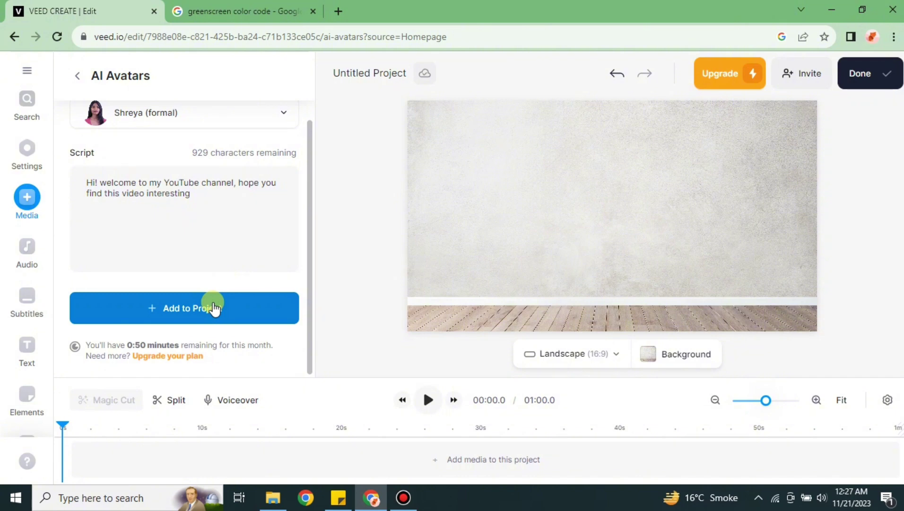
Step: Generate the 5.2-second Shreya clip, add it to the timeline, and play it twice
click(214, 307)
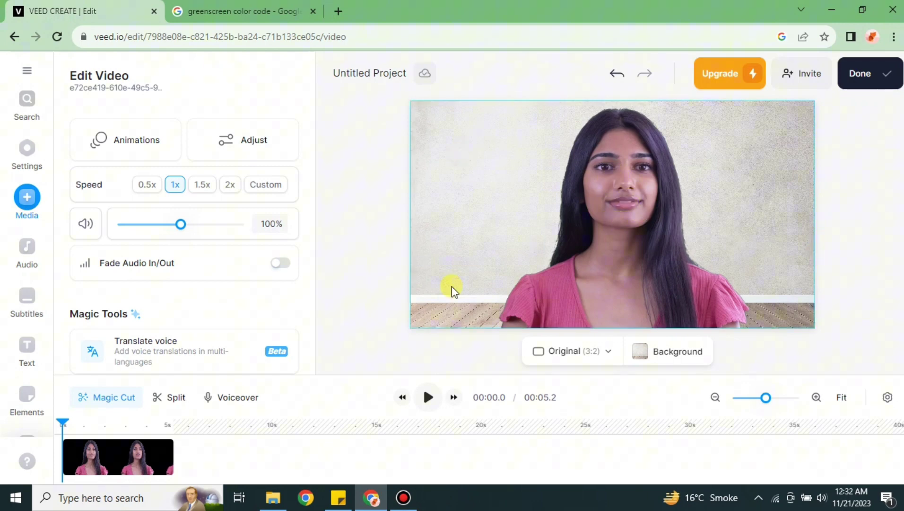
click(430, 397)
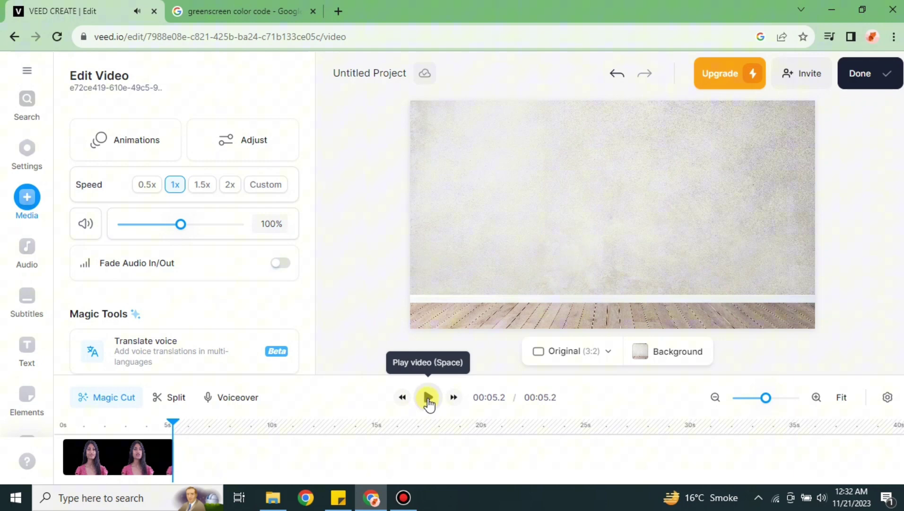
click(429, 399)
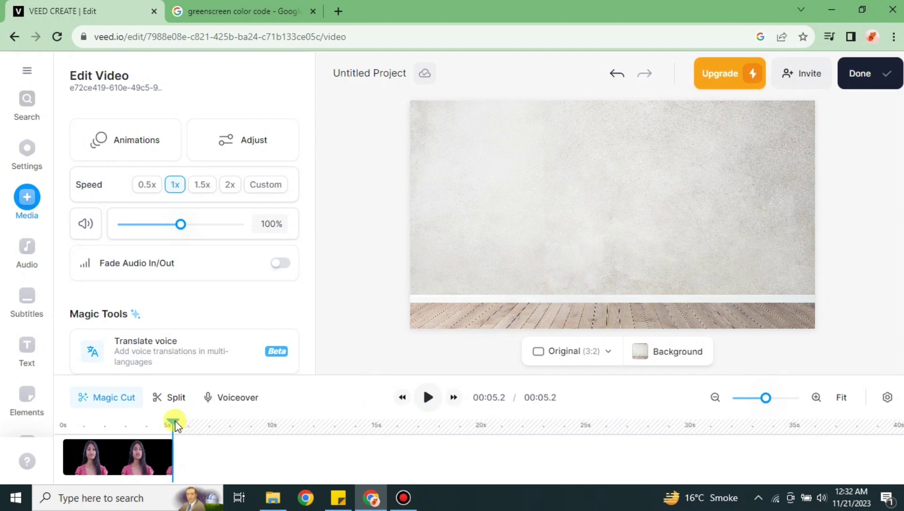
Step: At 2.6s, resize the presenter layer into the bottom-right corner
drag(175, 422, 118, 422)
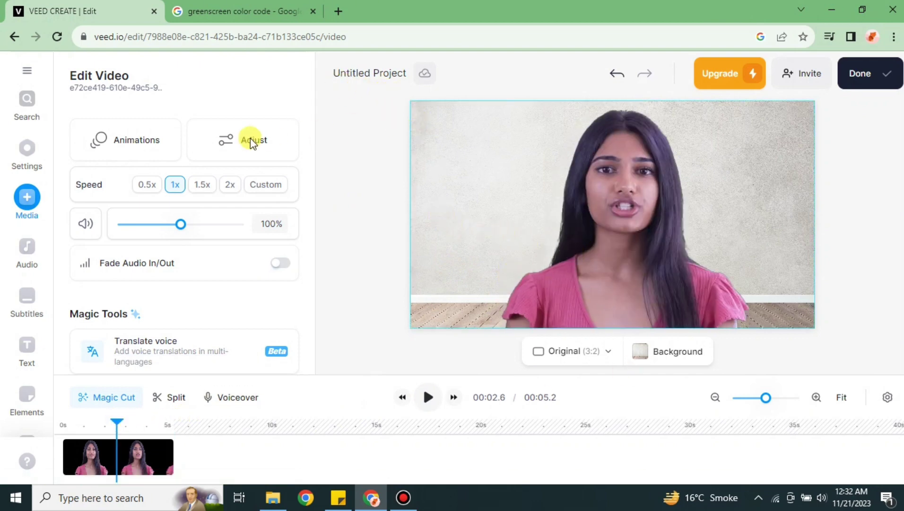
click(185, 192)
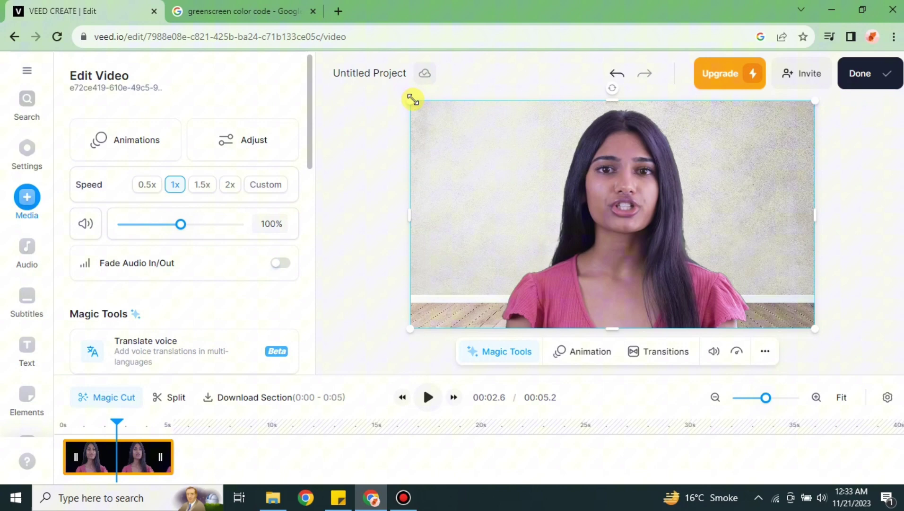
drag(413, 101, 672, 193)
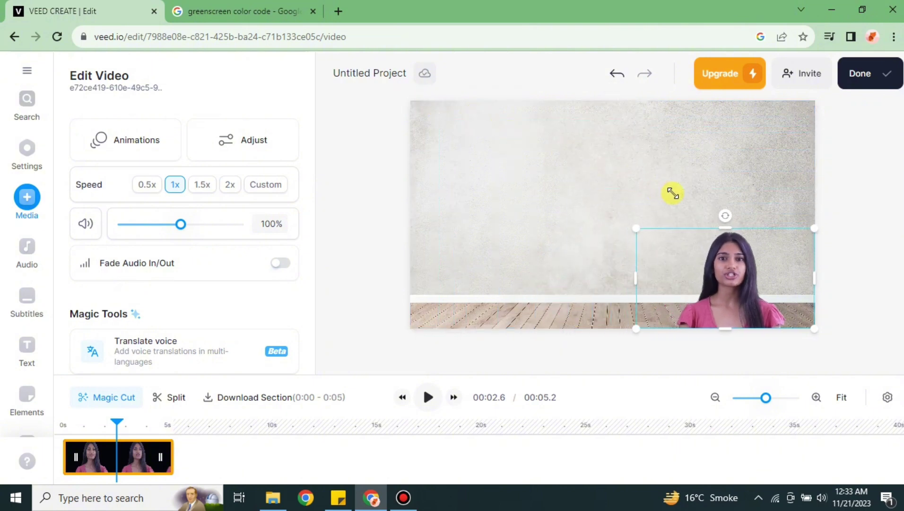
click(429, 397)
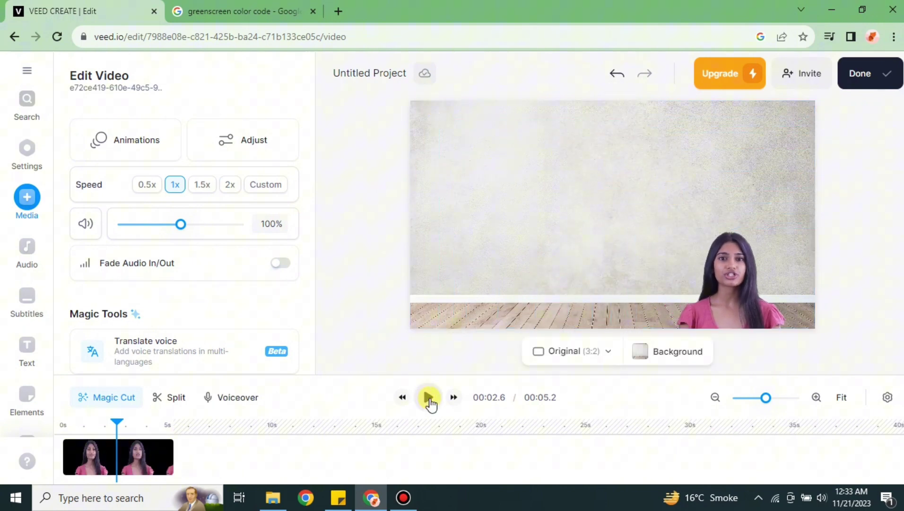
Step: Preview the video with the smaller presenter, then export it
click(431, 401)
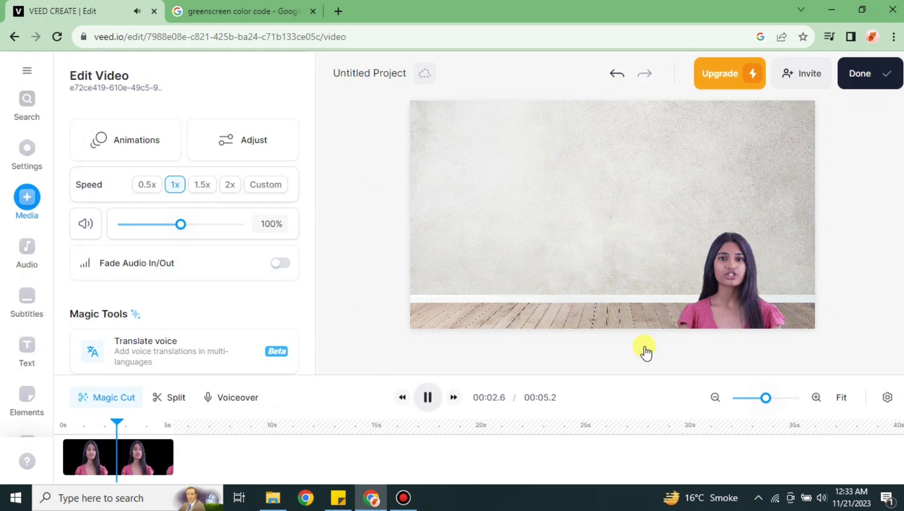
click(429, 401)
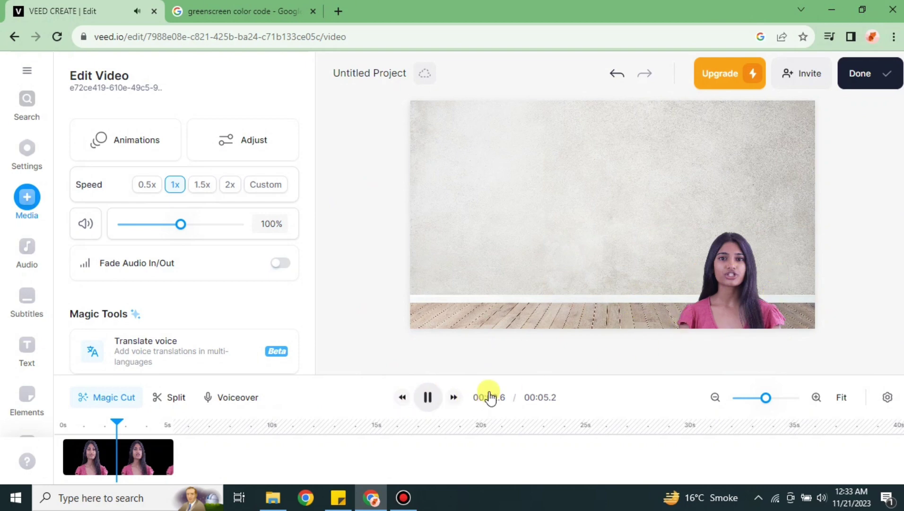
click(867, 76)
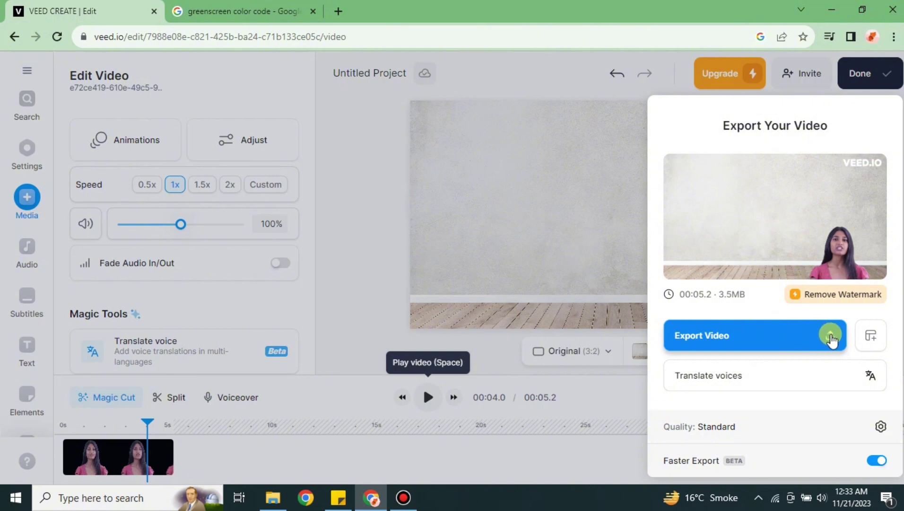
click(832, 338)
click(354, 344)
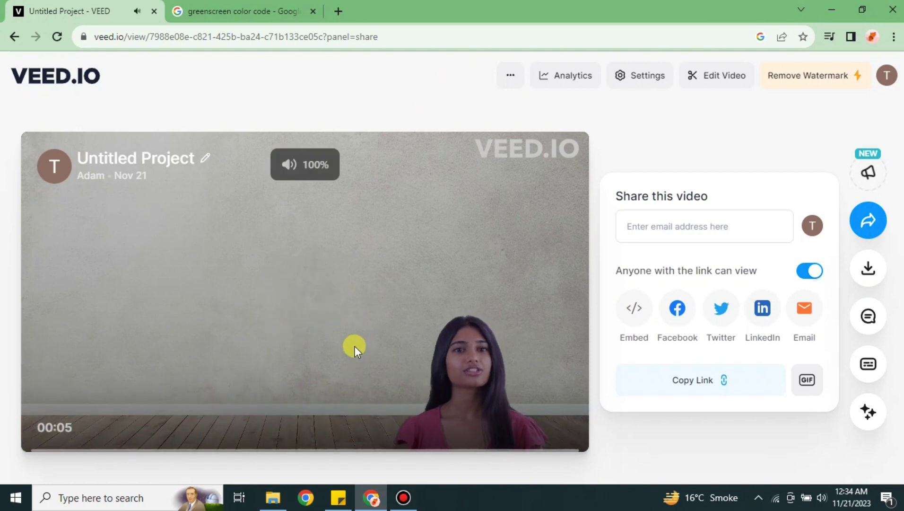